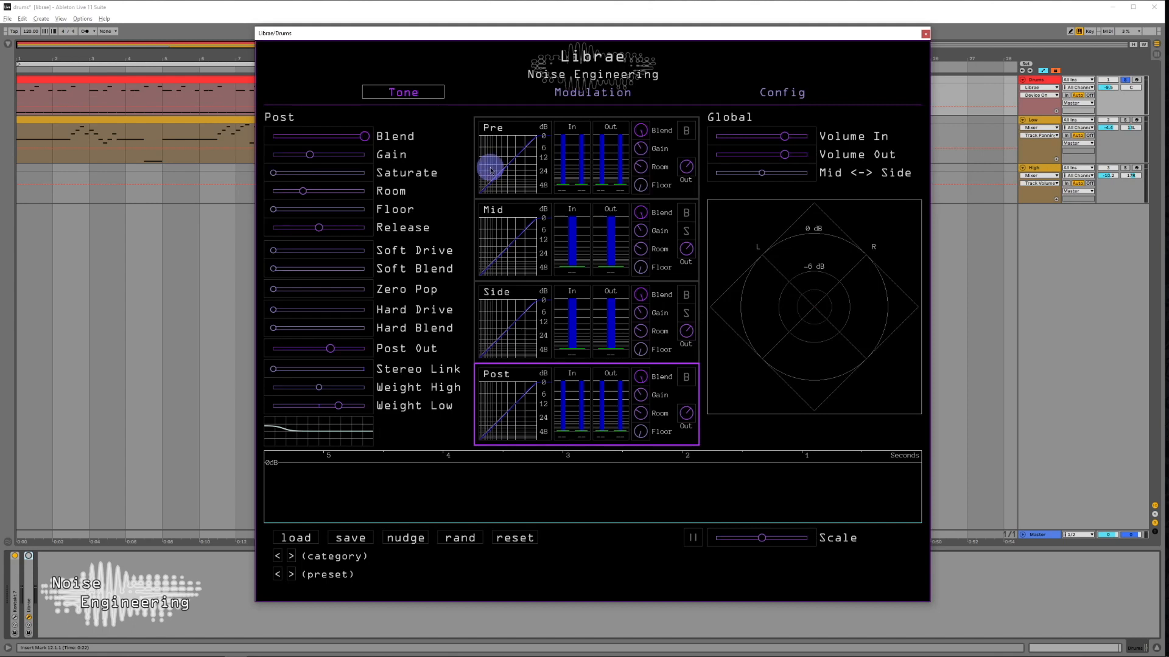
# Step: Show the controls of the Pre, Mid, Side and Post stages one after another, ending on Post
pyautogui.click(491, 169)
pyautogui.click(513, 404)
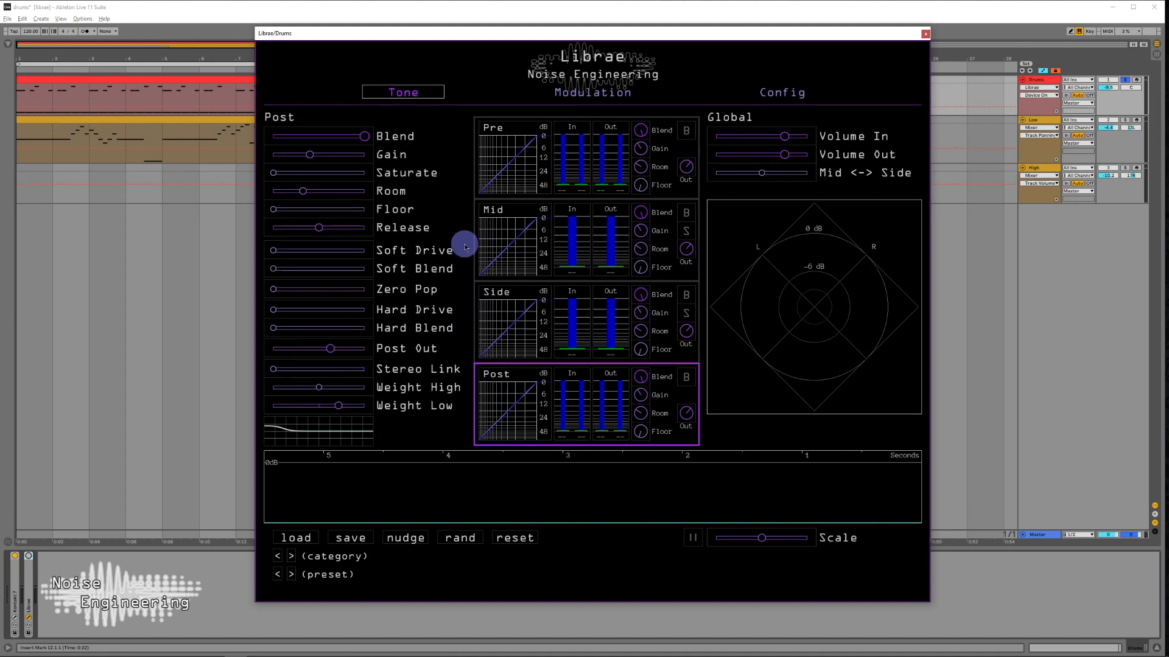
pyautogui.click(499, 247)
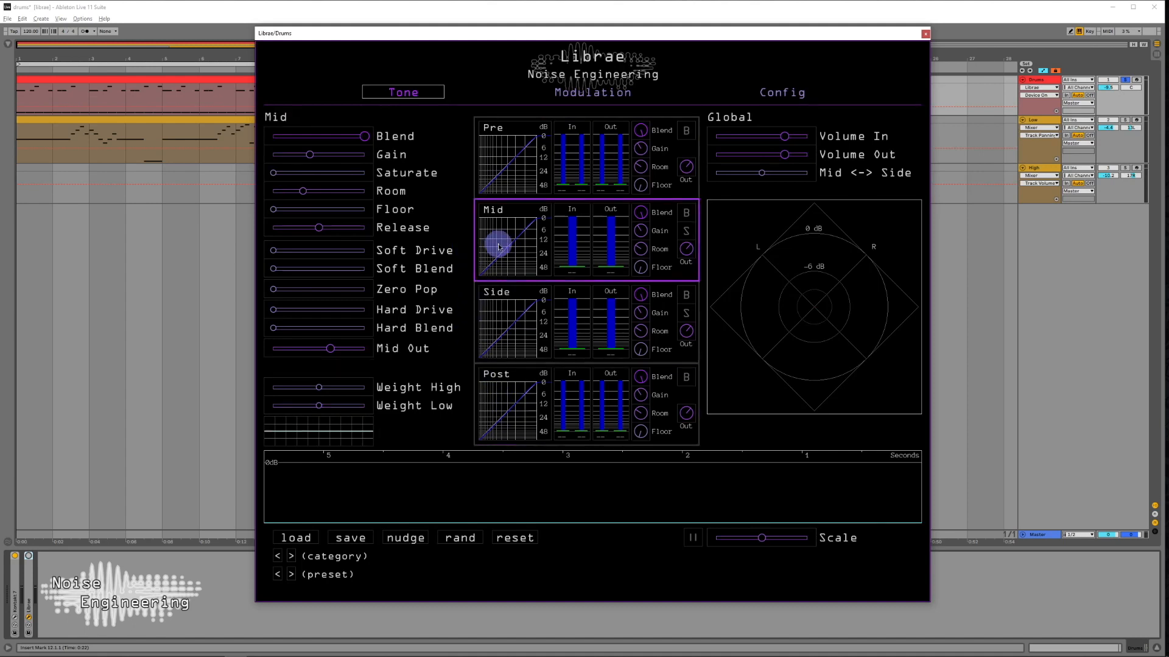
pyautogui.click(506, 327)
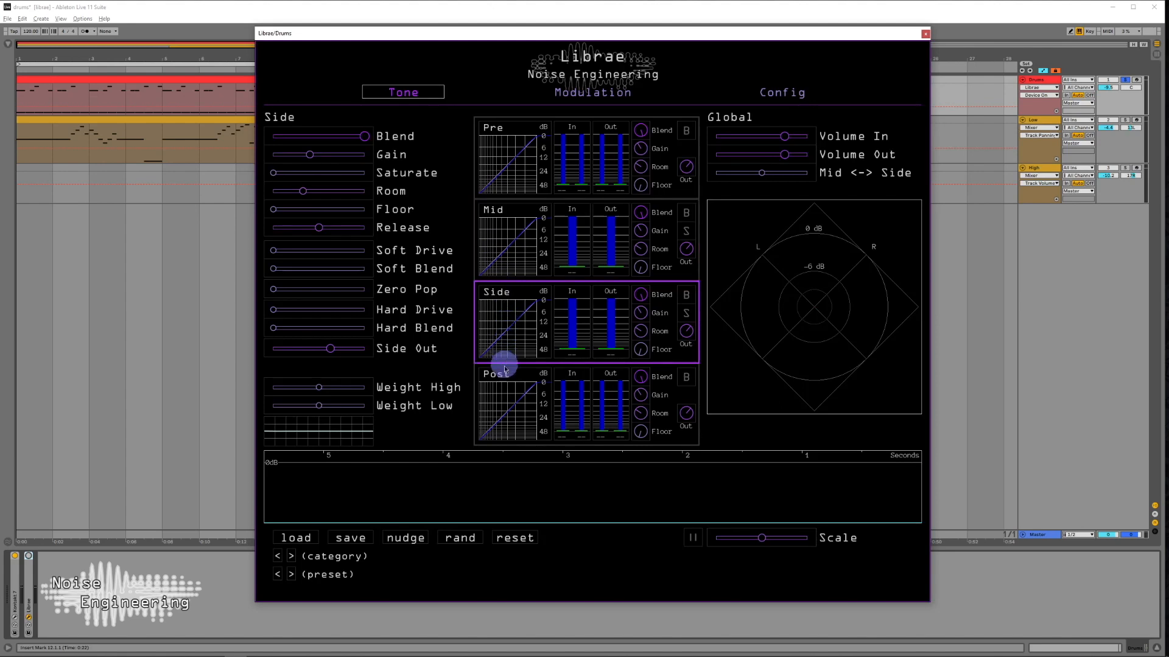
pyautogui.click(504, 402)
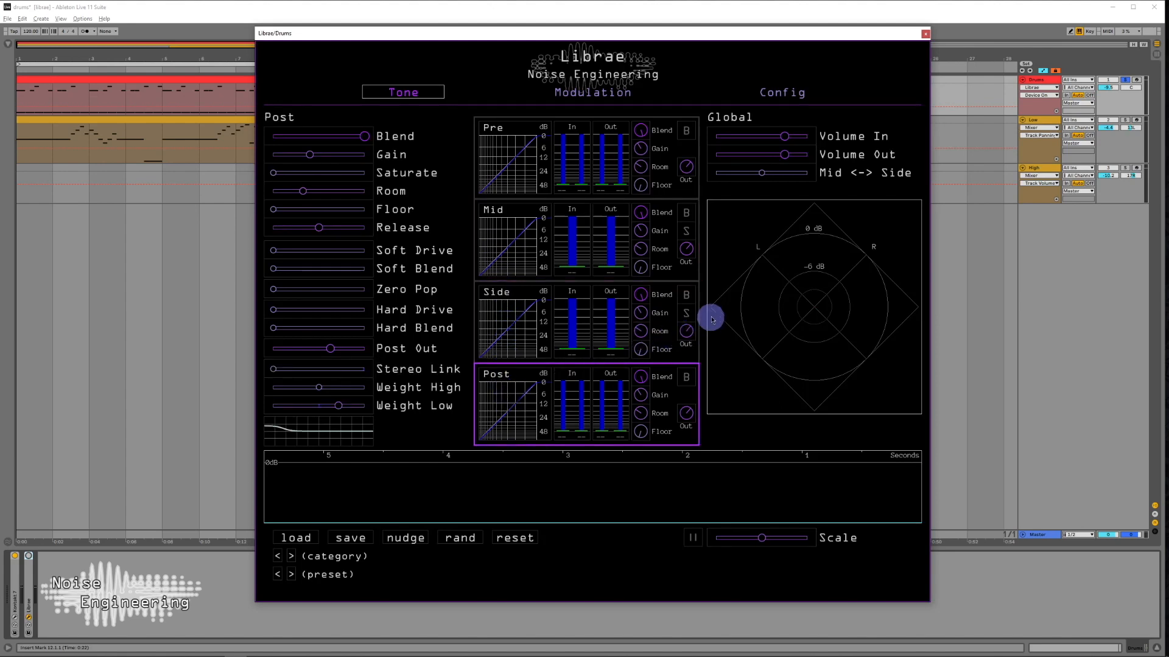
# Step: Bypass the Side, Mid and Pre stages, start playback and turn on the Librae device on the Drums track
pyautogui.click(686, 295)
pyautogui.click(689, 212)
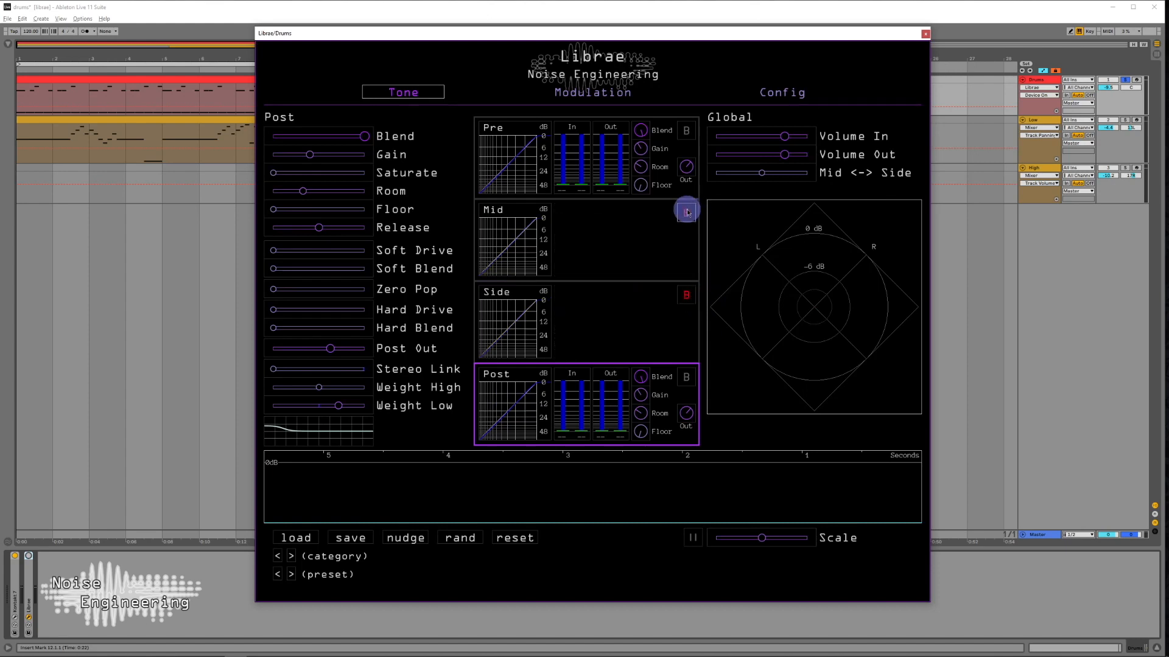
pyautogui.click(687, 134)
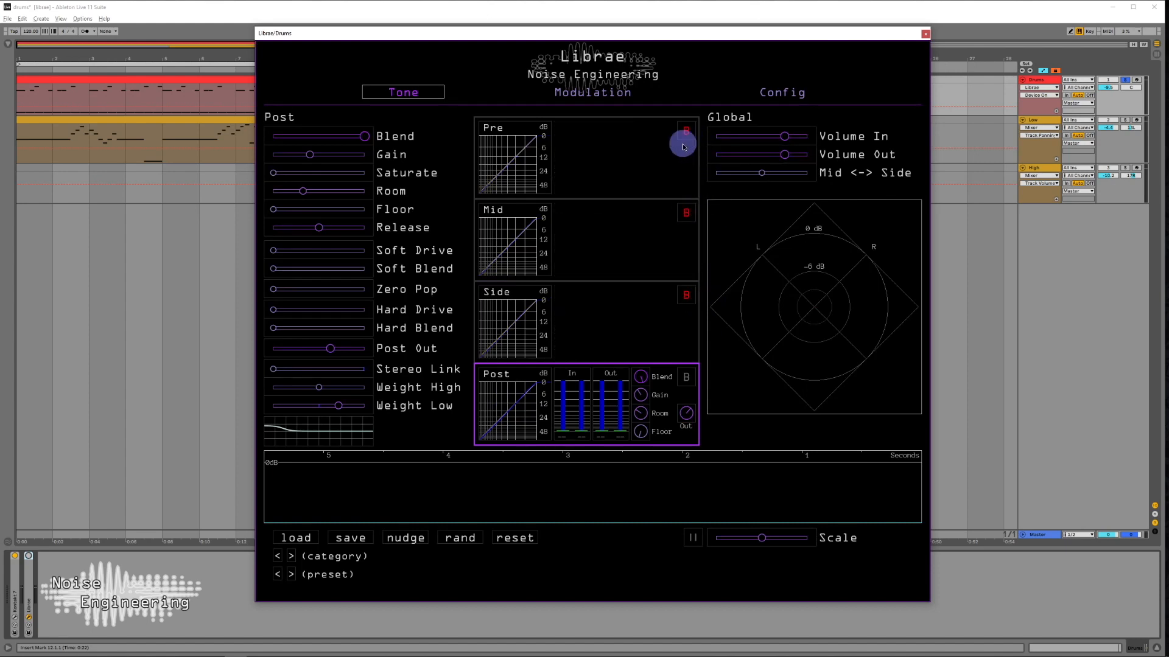
pyautogui.press('space')
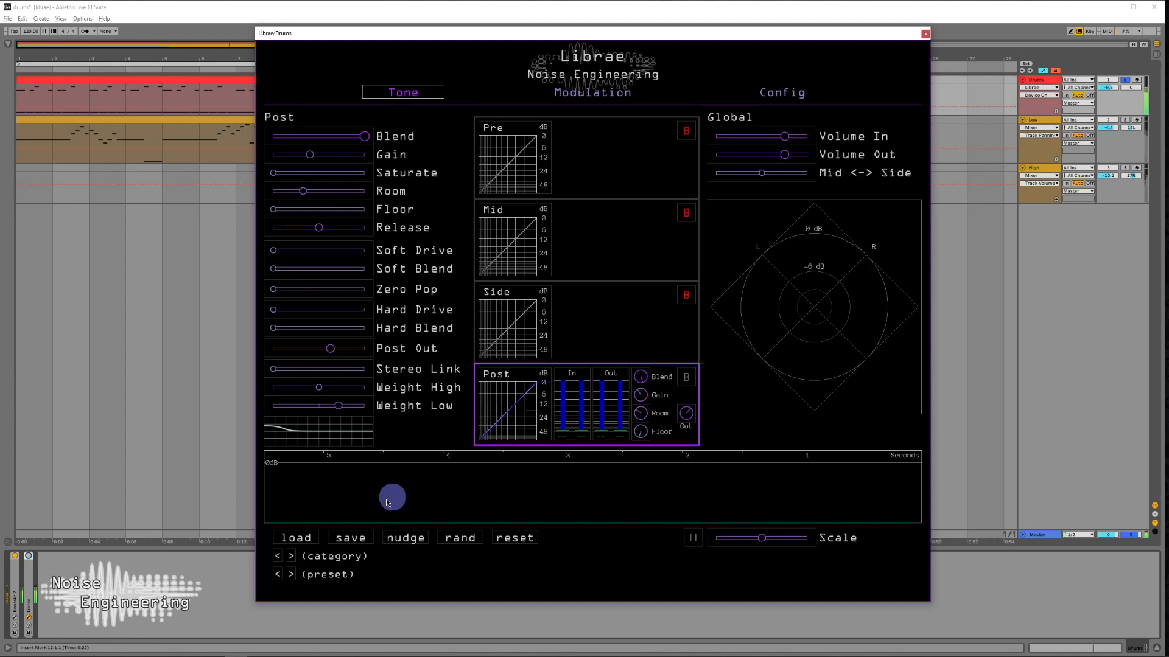
pyautogui.click(28, 556)
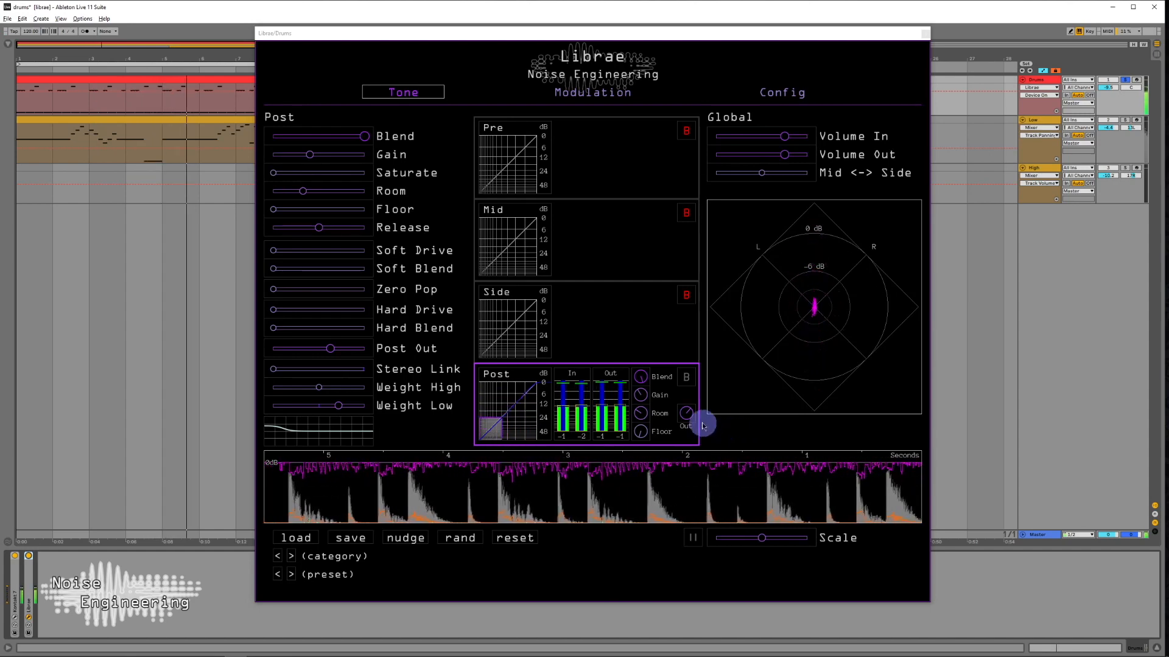
# Step: Raise the Post stage's Gain, set Room to maximum and Blend to about halfway, trying a louder Post Out before resetting it to default
pyautogui.moveTo(640, 395); pyautogui.dragTo(638, 381)
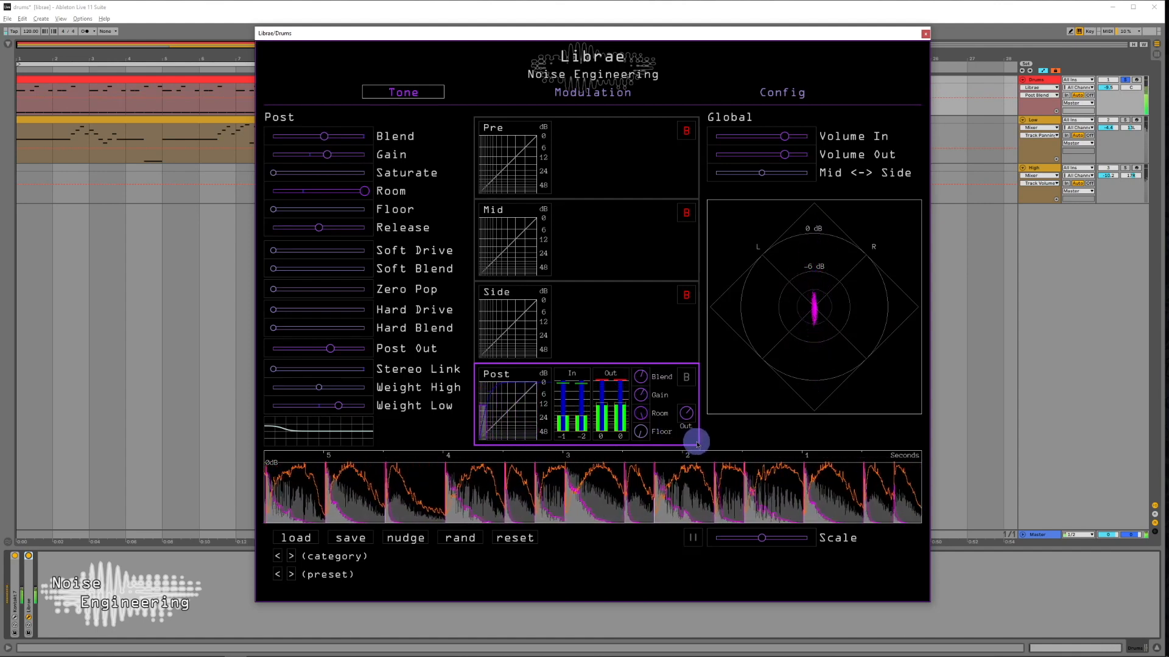
pyautogui.moveTo(683, 418); pyautogui.dragTo(684, 417)
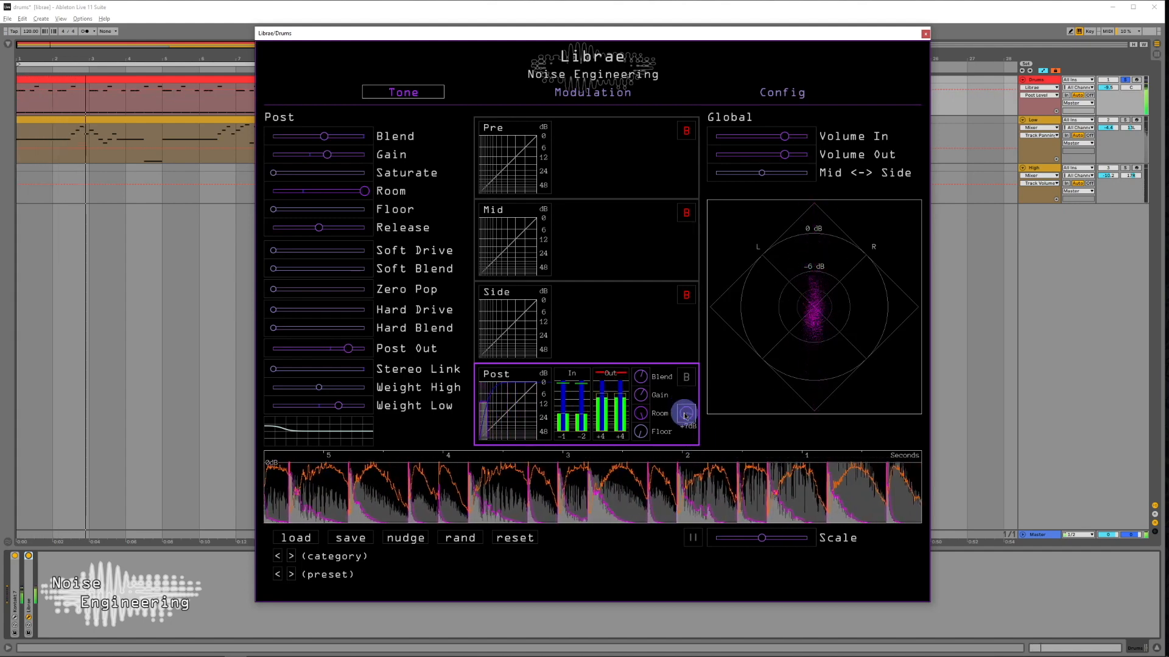
pyautogui.doubleClick(684, 417)
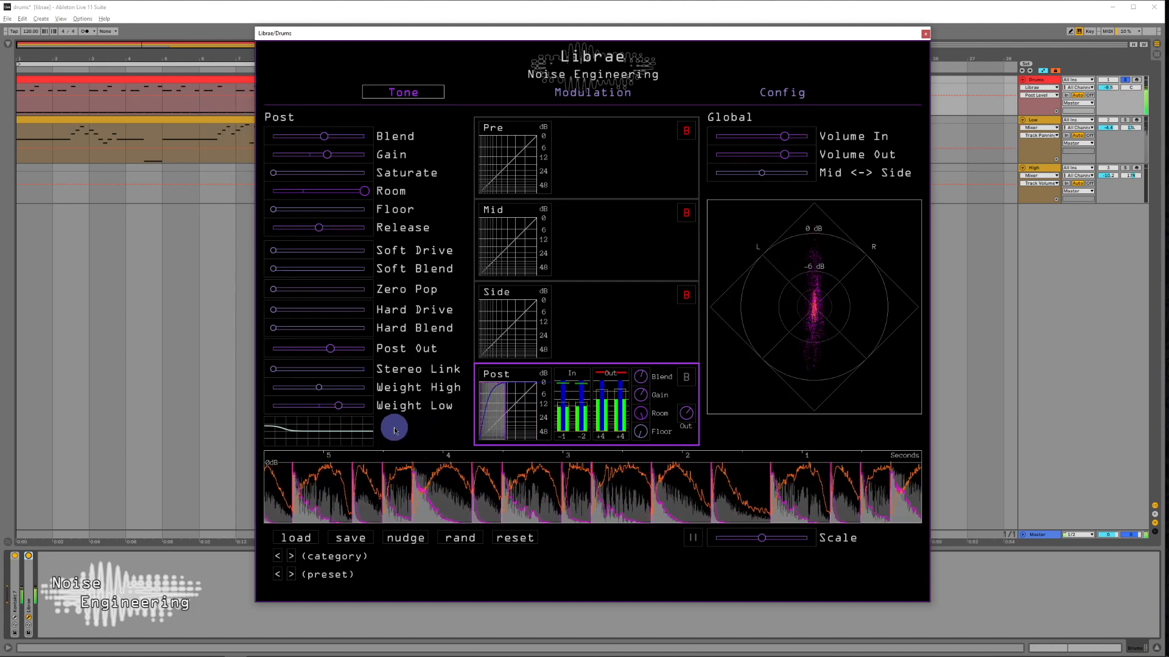
# Step: Set the Post stage's Stereo Link to maximum and Weight Low to minimum, and slightly increase its Release
pyautogui.moveTo(273, 369); pyautogui.dragTo(370, 373)
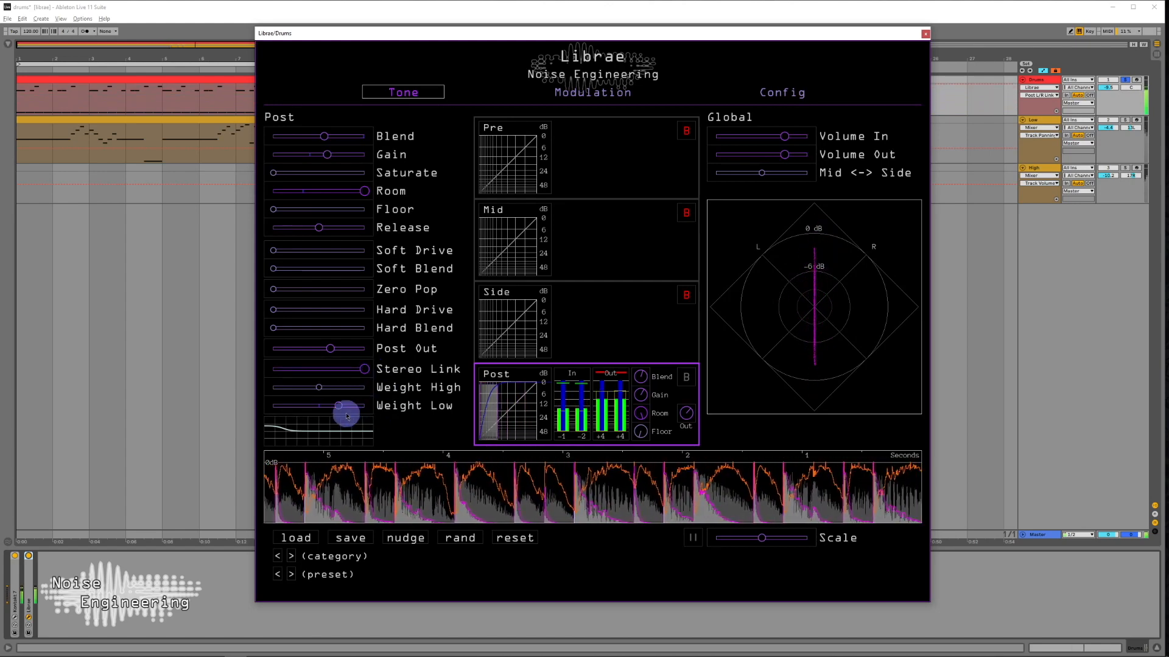
pyautogui.moveTo(324, 409); pyautogui.dragTo(269, 411)
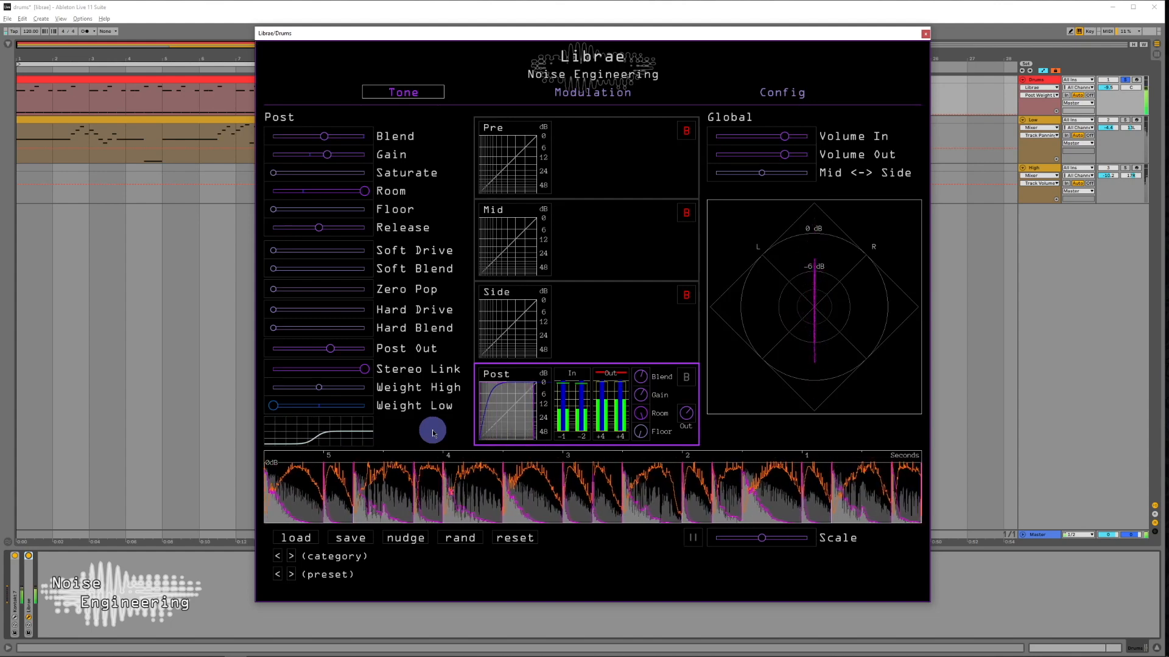
pyautogui.moveTo(321, 229)
pyautogui.mouseDown()
pyautogui.moveTo(276, 230)
pyautogui.moveTo(349, 233)
pyautogui.moveTo(325, 230)
pyautogui.mouseUp()
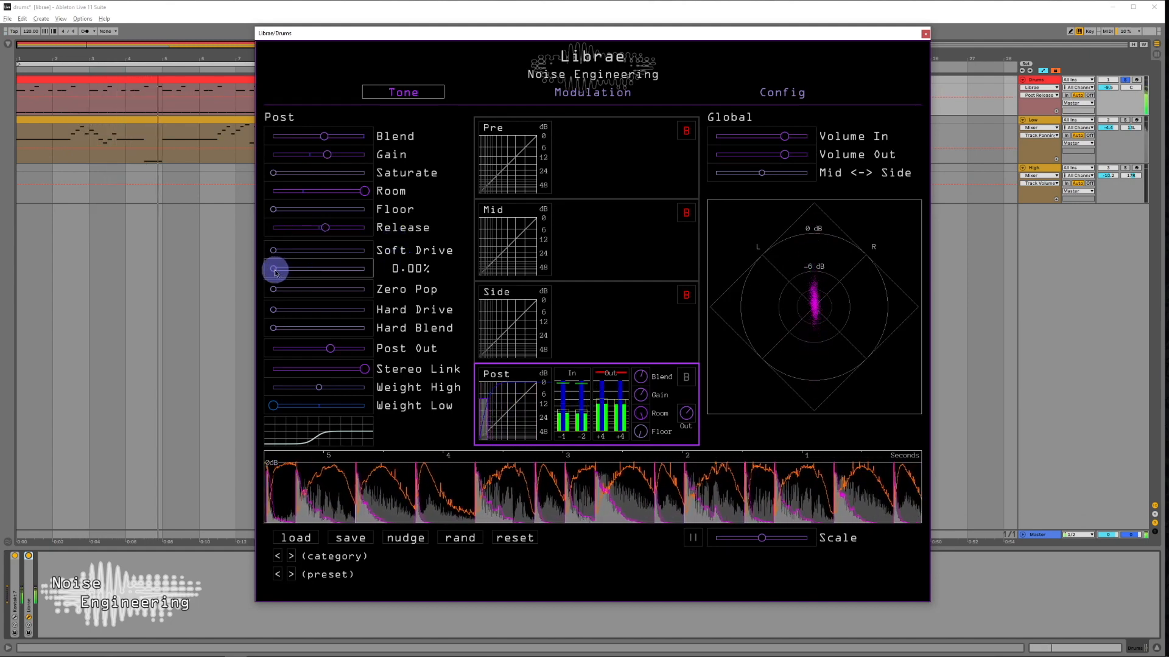
# Step: Raise the Post stage's Soft Blend, Soft Drive, Zero Pop, Hard Drive and Hard Blend, and unsolo the Drums track
pyautogui.moveTo(280, 272); pyautogui.dragTo(309, 255)
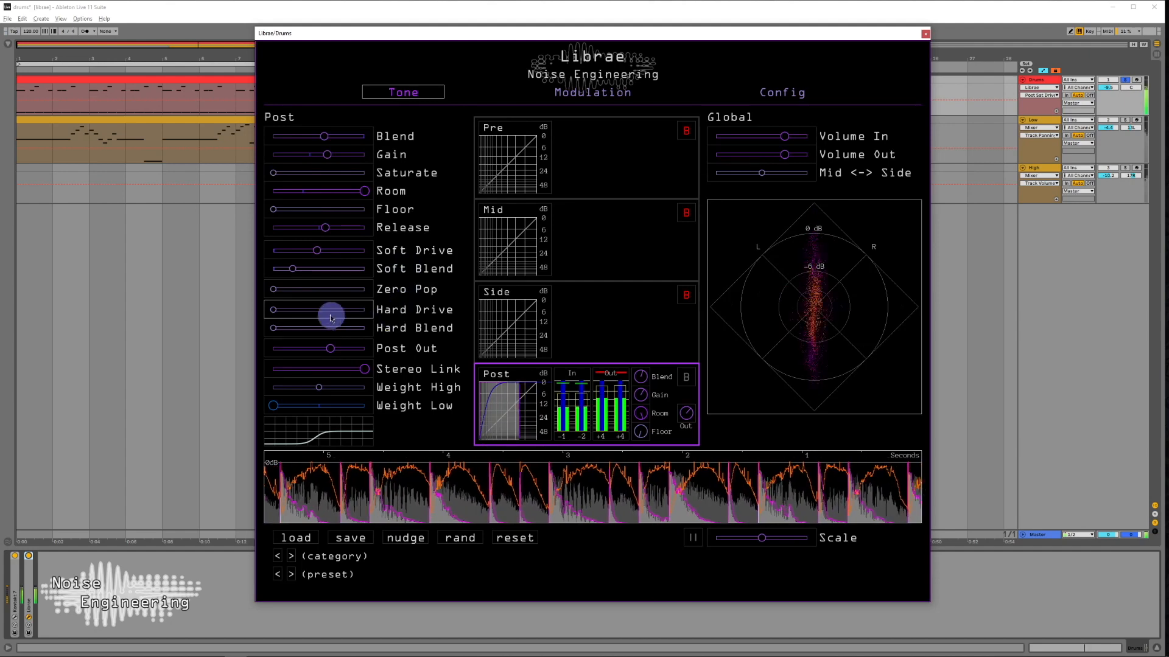
pyautogui.moveTo(275, 293); pyautogui.dragTo(290, 313)
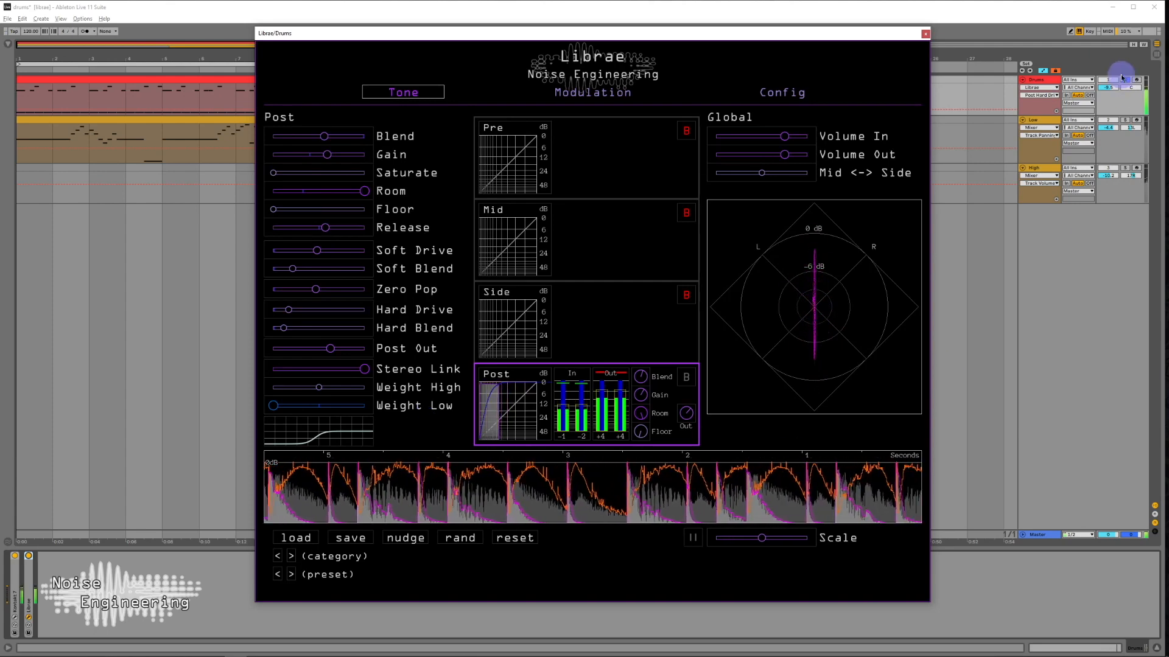
pyautogui.click(1124, 80)
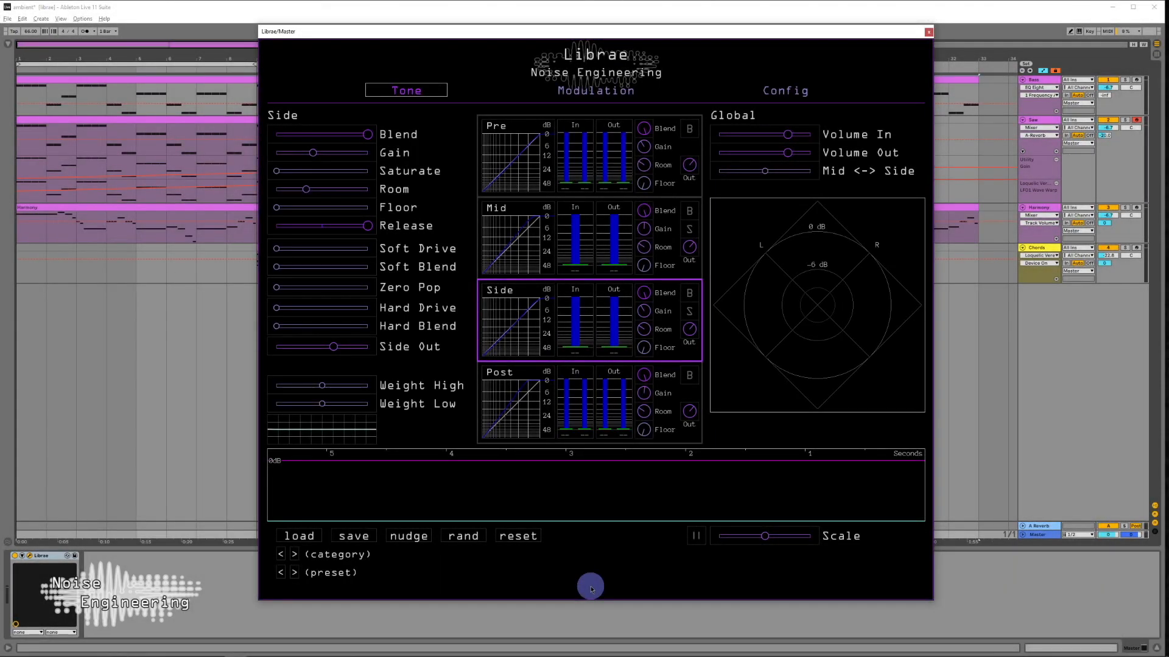
# Step: Show the Mid stage's controls on the Master device, and return to the Side stage
pyautogui.click(514, 249)
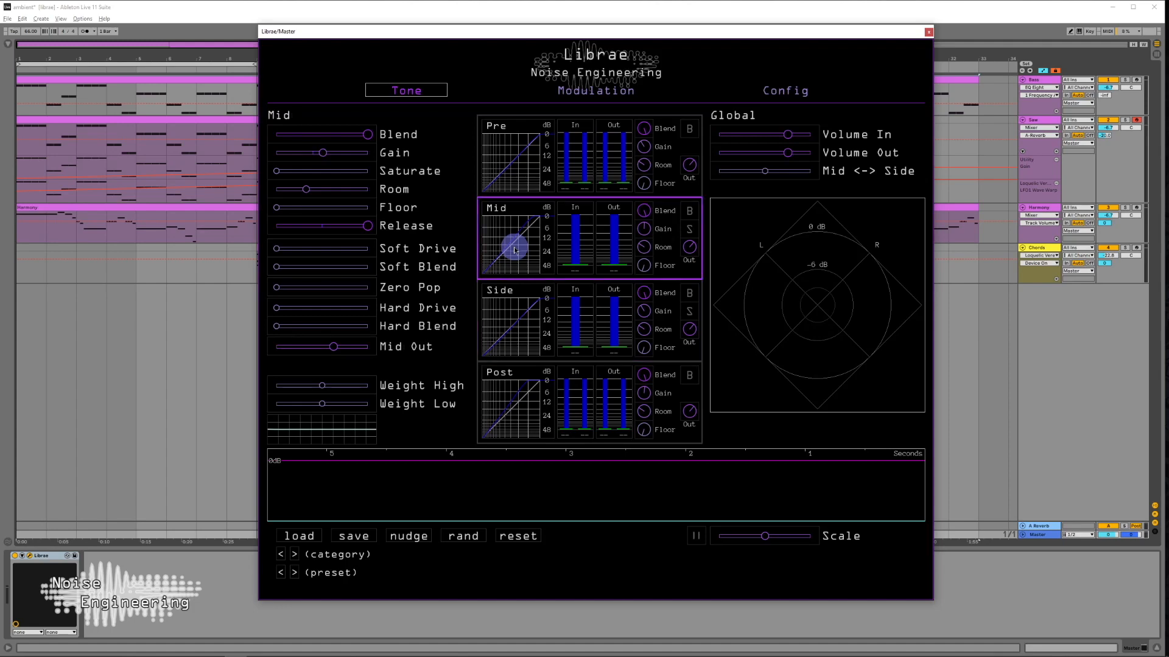
pyautogui.click(518, 339)
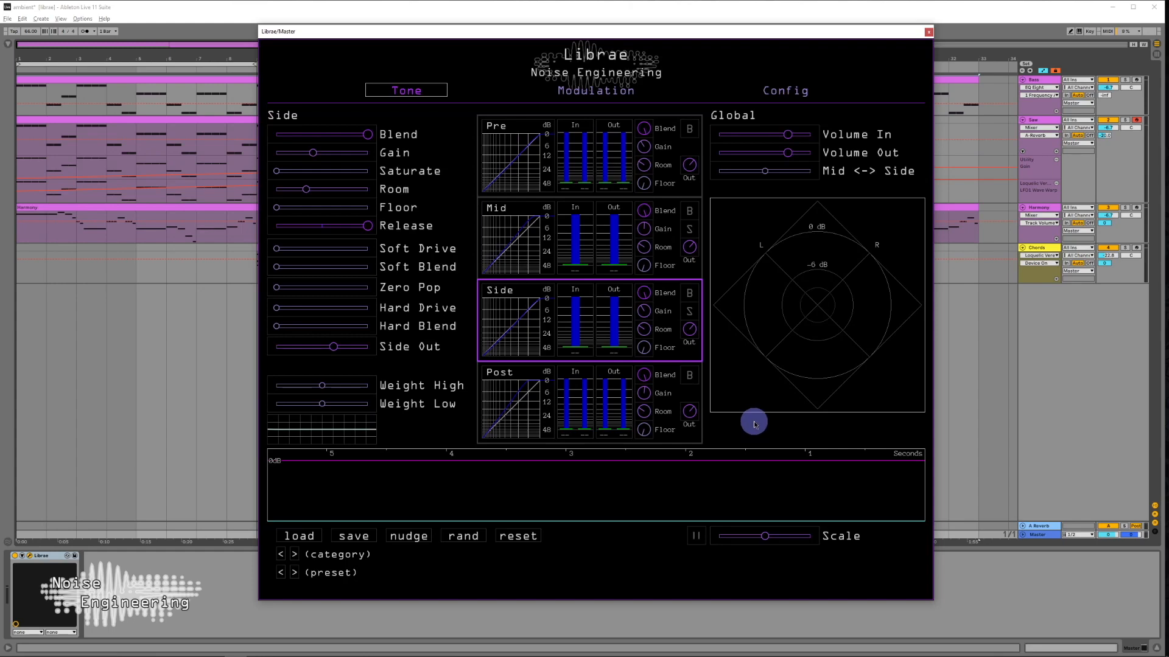
# Step: Play the song and try the global Mid <-> Side balance at -100%, then restore its default
pyautogui.press('space')
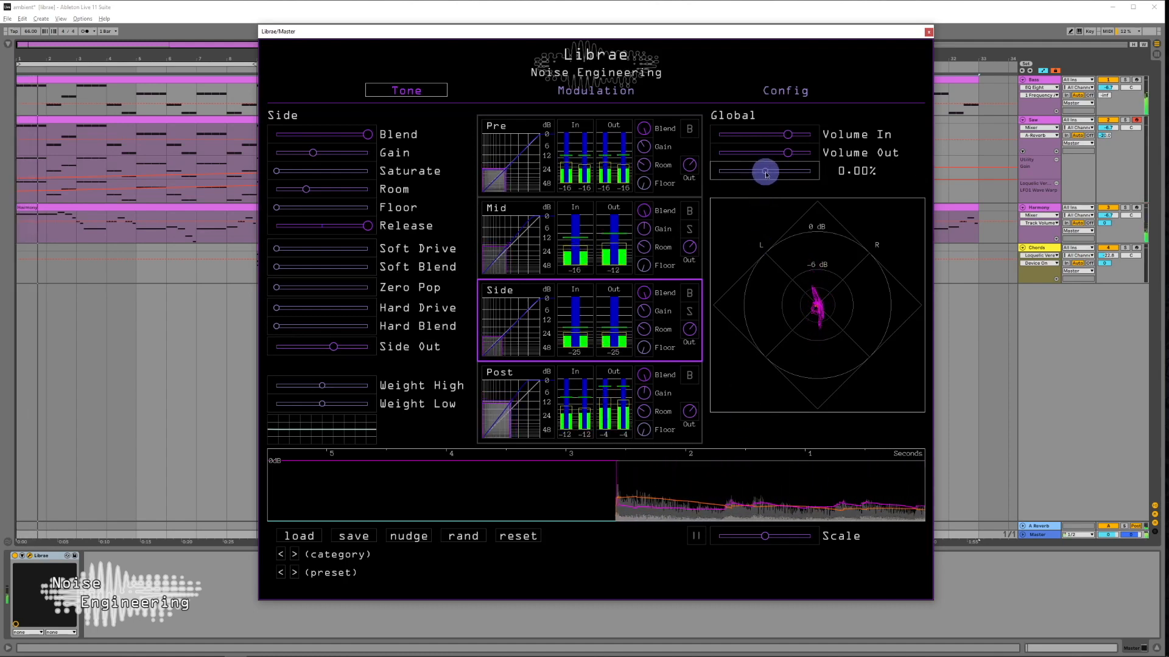
pyautogui.moveTo(766, 174); pyautogui.dragTo(717, 174)
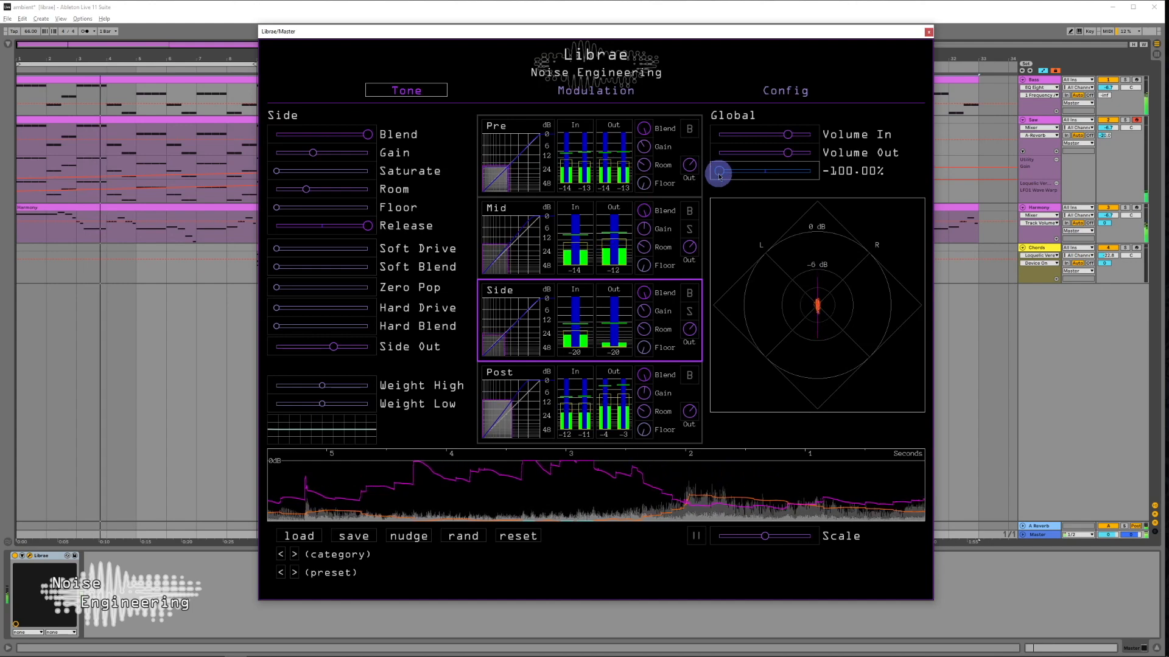
pyautogui.doubleClick(717, 173)
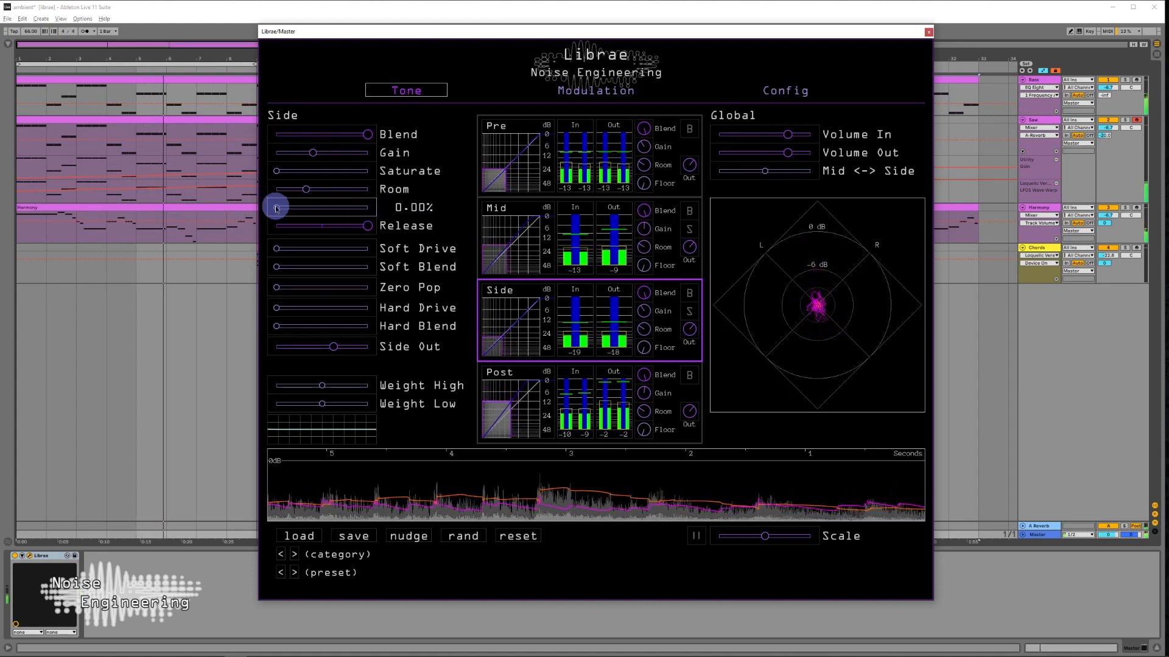
# Step: Raise the Side stage's Floor, Room, Zero Pop and Gain, and shift the global Mid <-> Side balance slightly toward Side
pyautogui.moveTo(271, 208); pyautogui.dragTo(327, 188)
pyautogui.moveTo(279, 287); pyautogui.dragTo(299, 288)
pyautogui.moveTo(313, 153); pyautogui.dragTo(324, 154)
pyautogui.moveTo(764, 171); pyautogui.dragTo(774, 174)
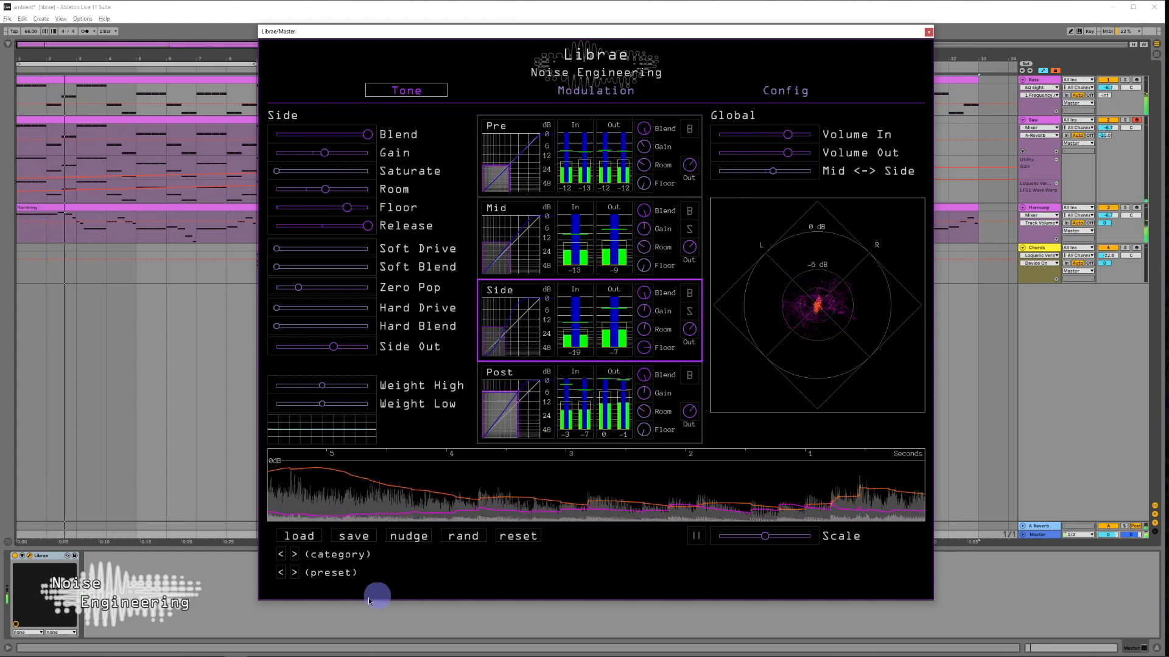
# Step: Turn the Librae device on the Master off and on again to compare the dry and processed sound
pyautogui.click(15, 556)
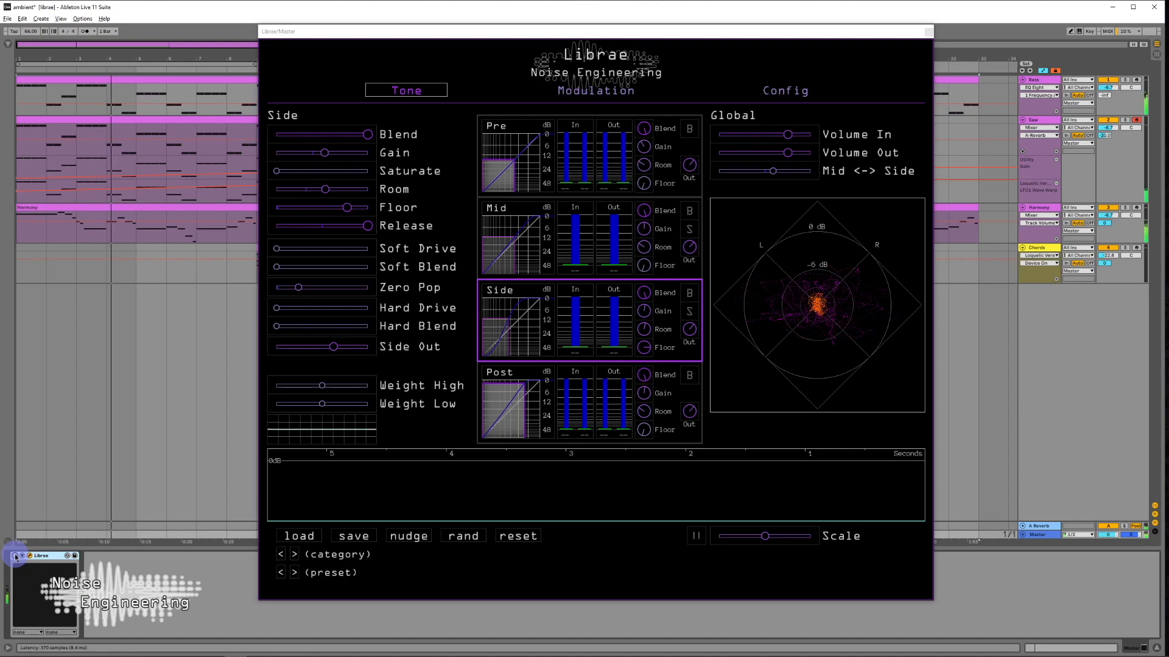
pyautogui.click(15, 556)
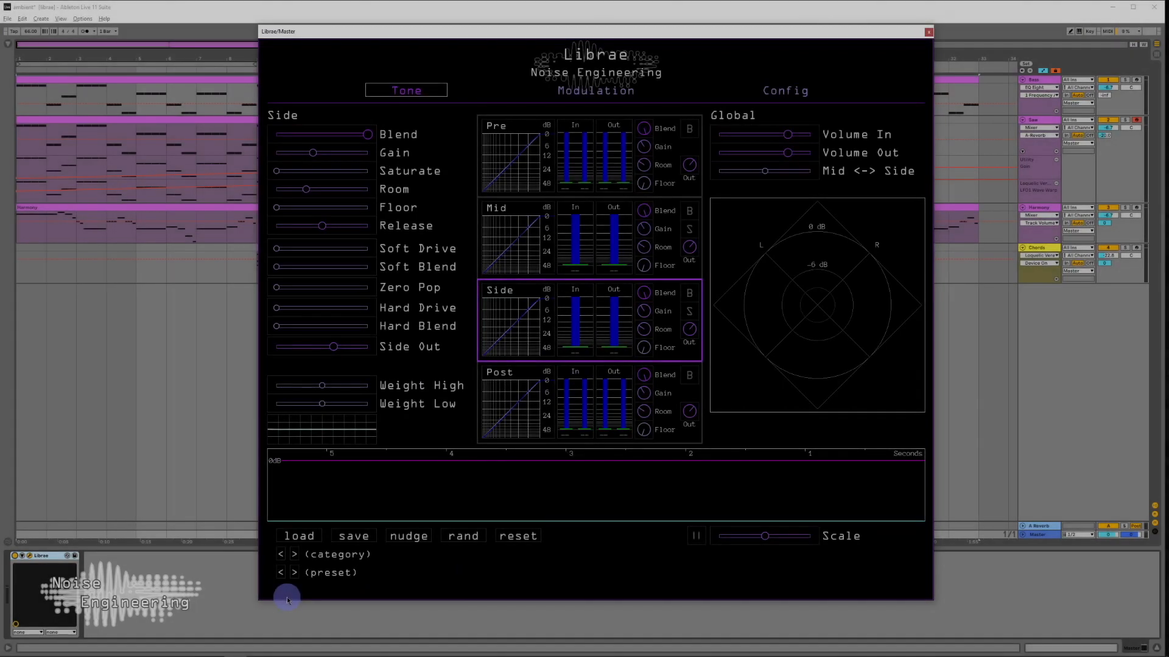
# Step: Browse the Drums category presets from ClapDestroyerOfWorlds through Drum80sRackGear to DrumAllMicsAreTooHot
pyautogui.click(294, 572)
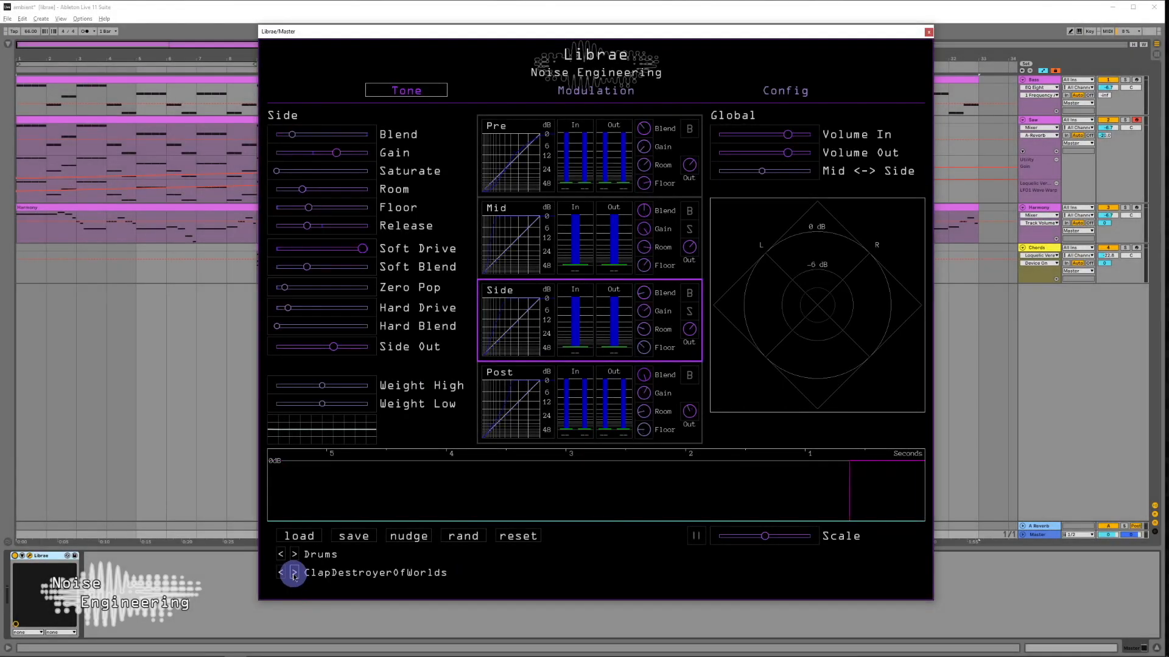
pyautogui.click(294, 572)
pyautogui.click(294, 573)
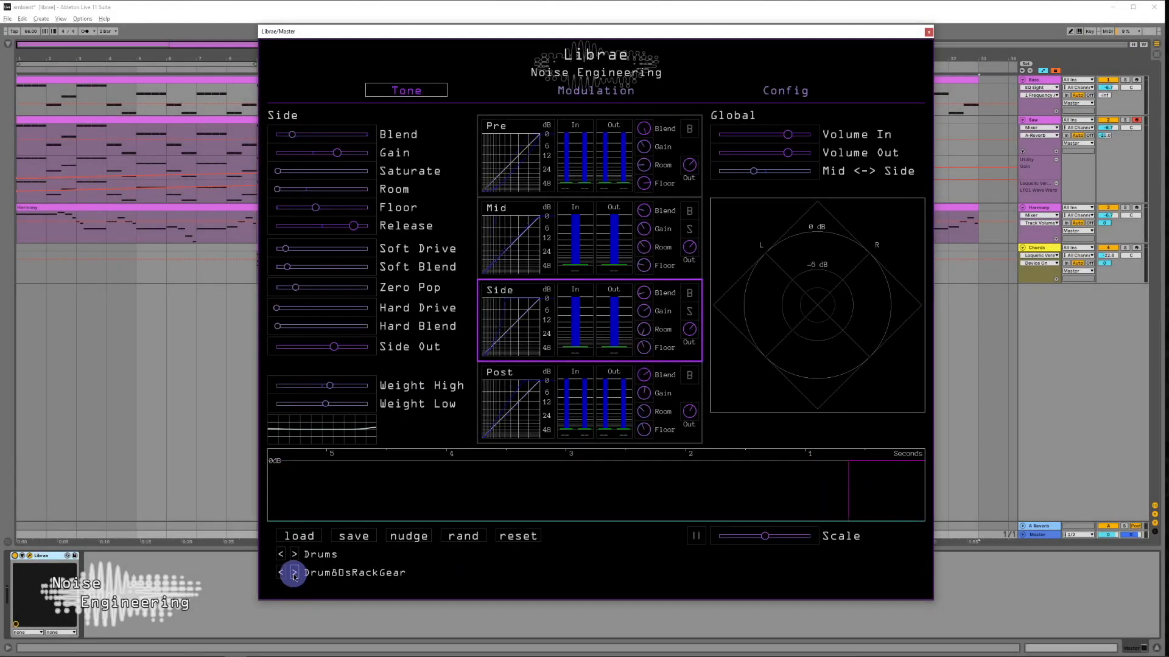
pyautogui.click(294, 573)
pyautogui.click(294, 572)
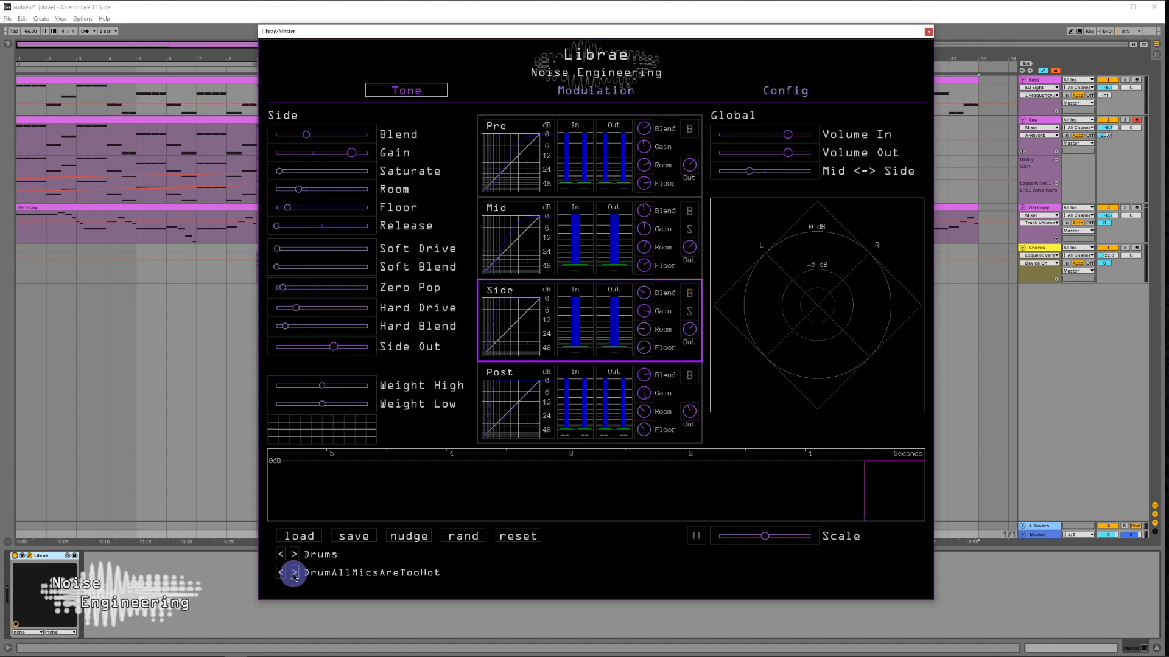
# Step: Switch to the Melodic category and browse its presets from BassTinySaturation past SynthDriver, ending on ClapDestroyerOfWorlds in Drums
pyautogui.click(294, 554)
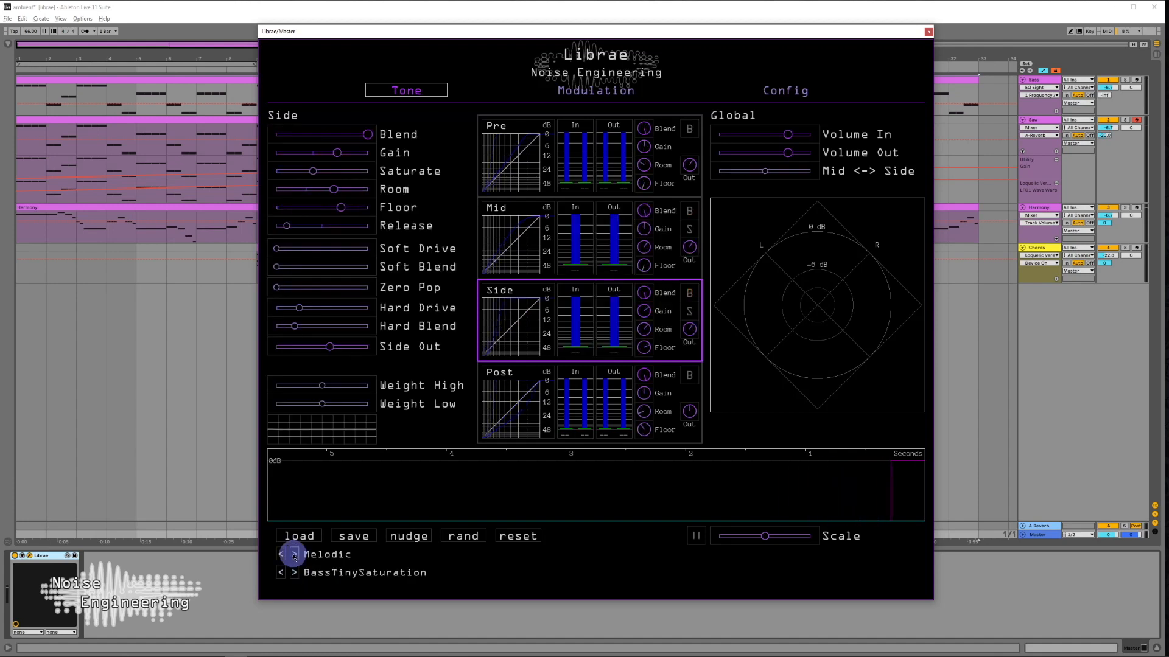
pyautogui.click(294, 573)
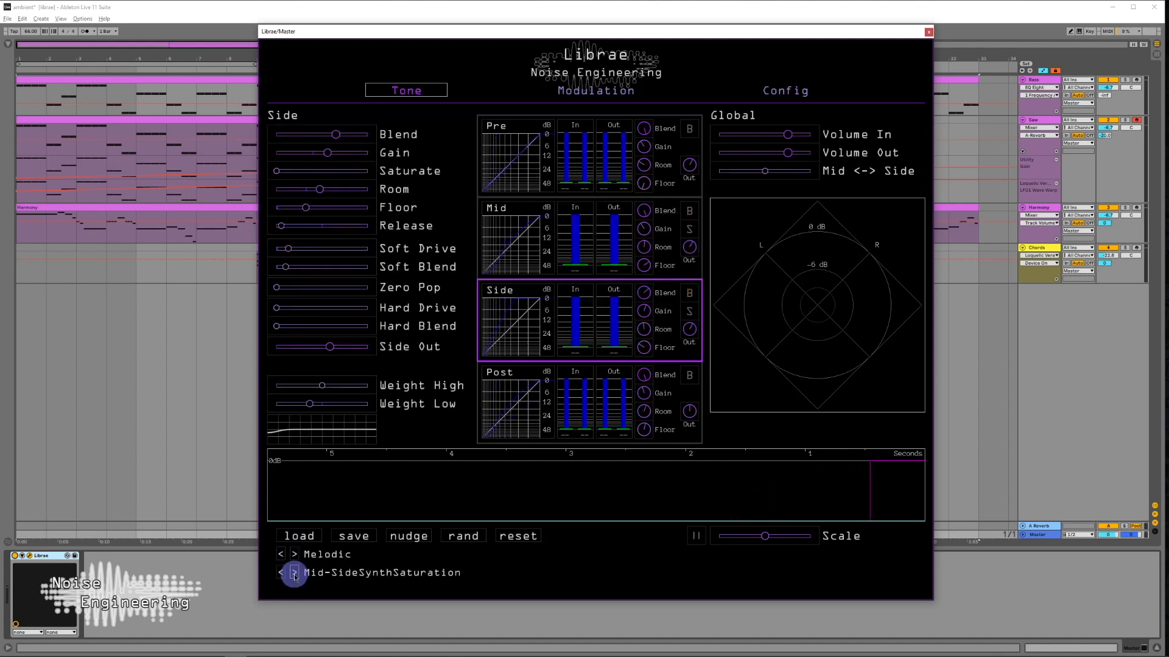
pyautogui.click(294, 573)
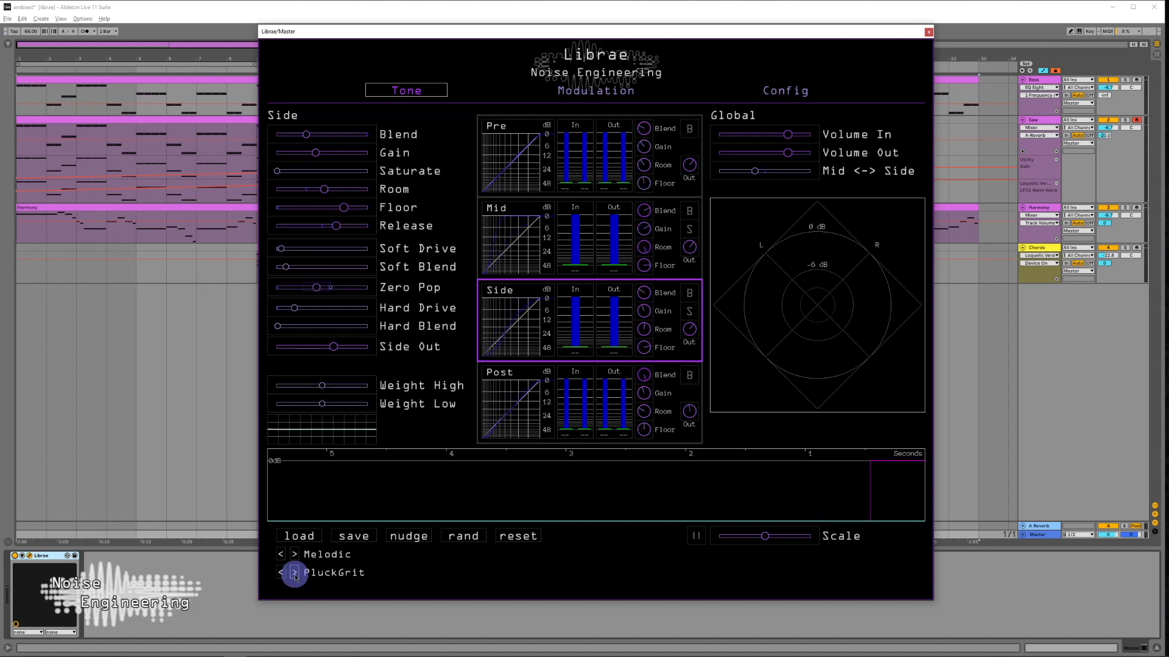
pyautogui.click(294, 573)
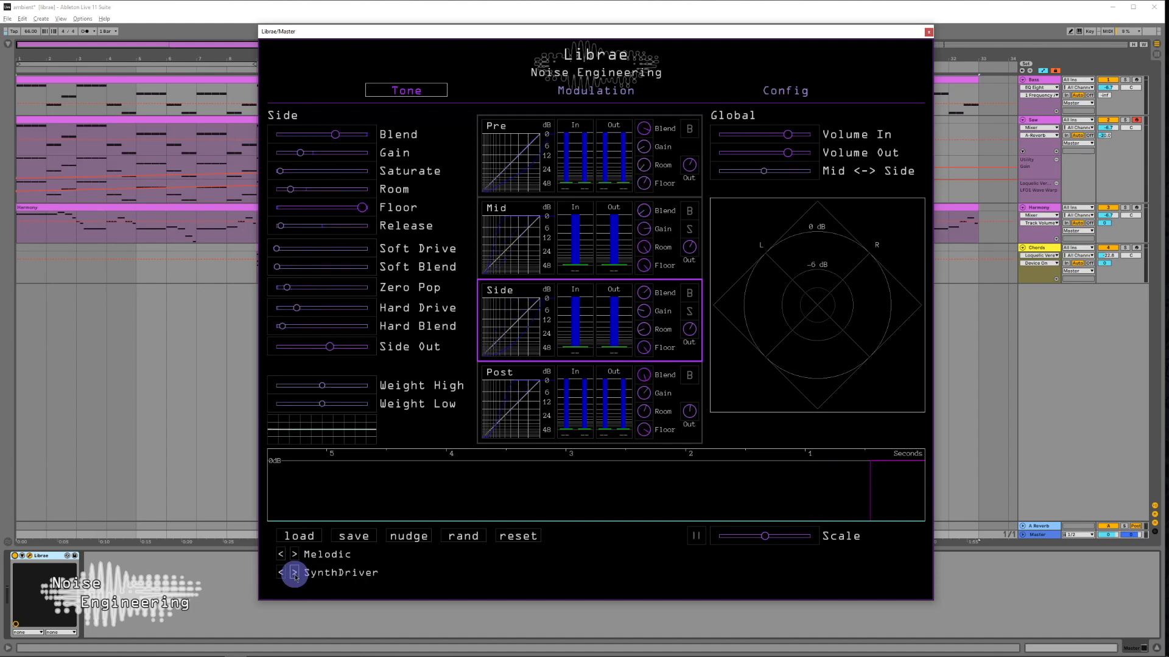
pyautogui.click(294, 572)
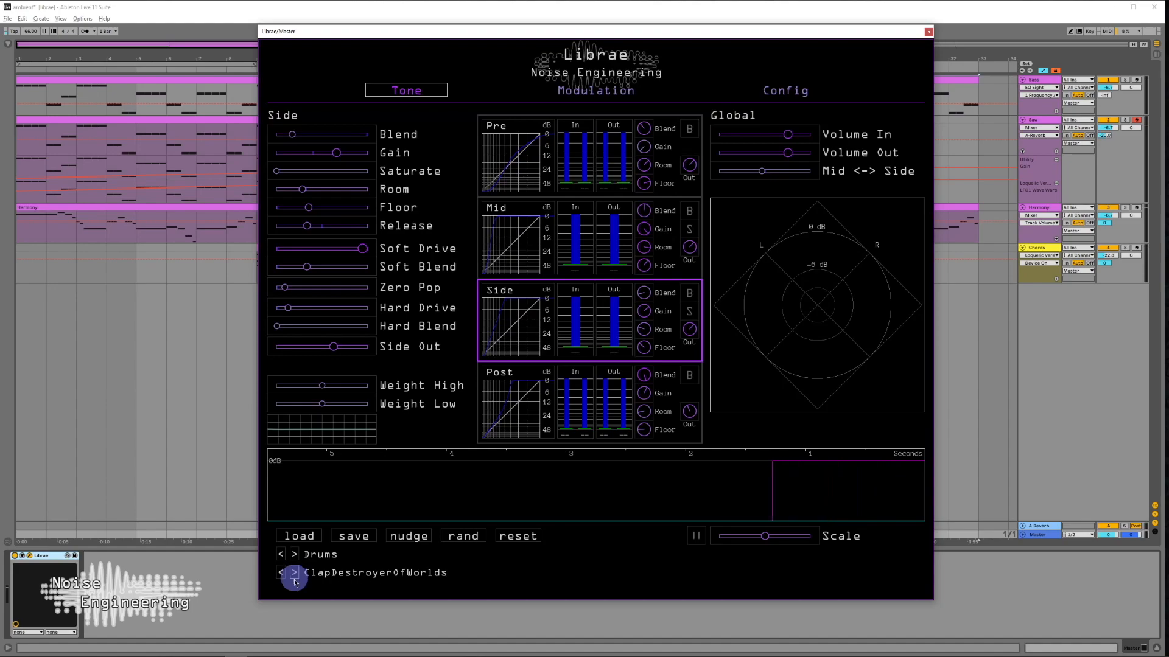